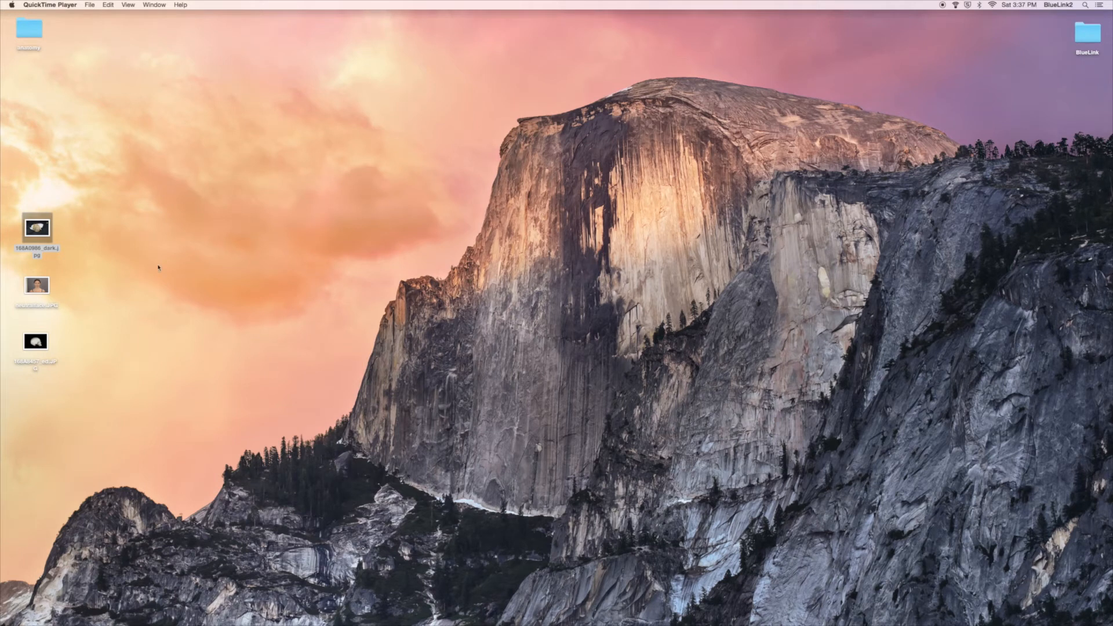
Open the desktop image 168A0986_dark.jpg in Adobe Photoshop CS6
right_click(38, 233)
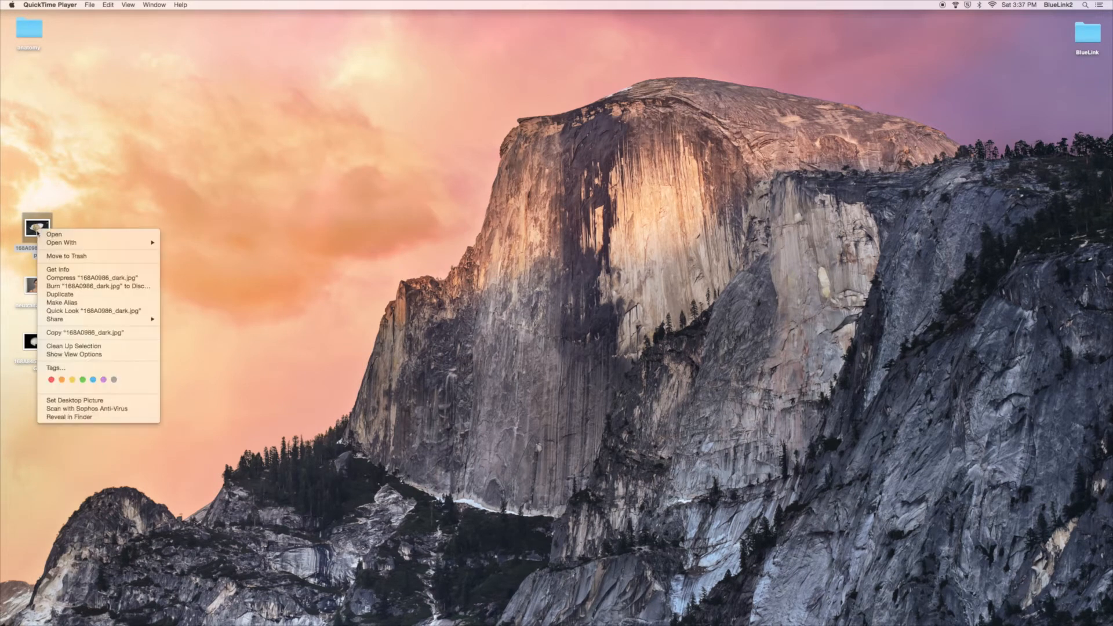
mouse_move(63, 245)
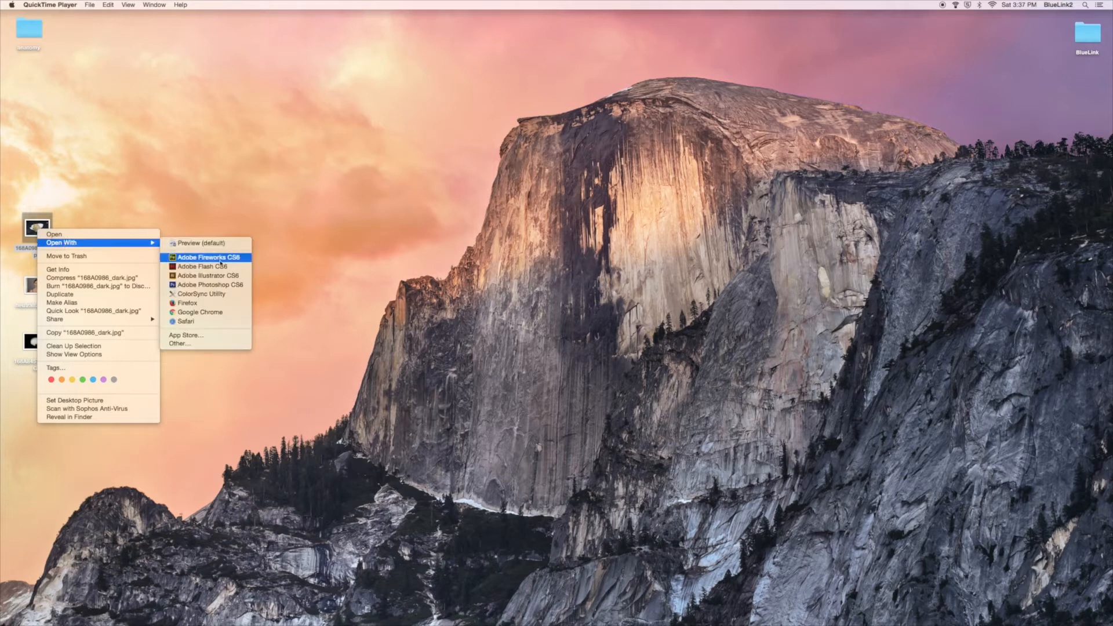
left_click(219, 285)
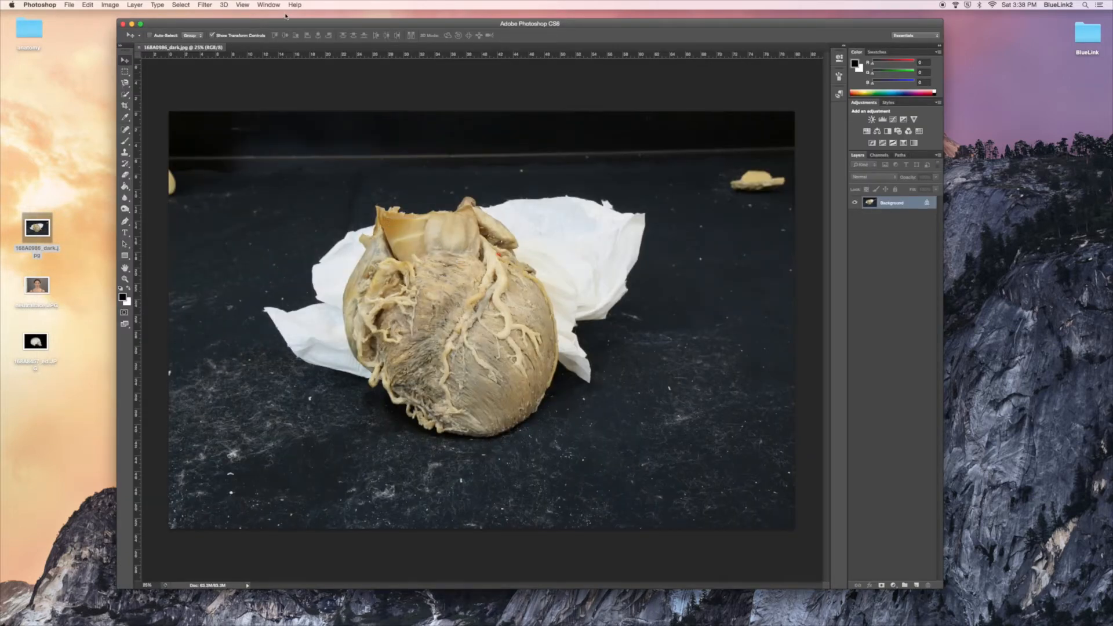
Save the image on the Desktop as a separate JPEG named 168A0986_dark_ed.jpg
left_click(71, 10)
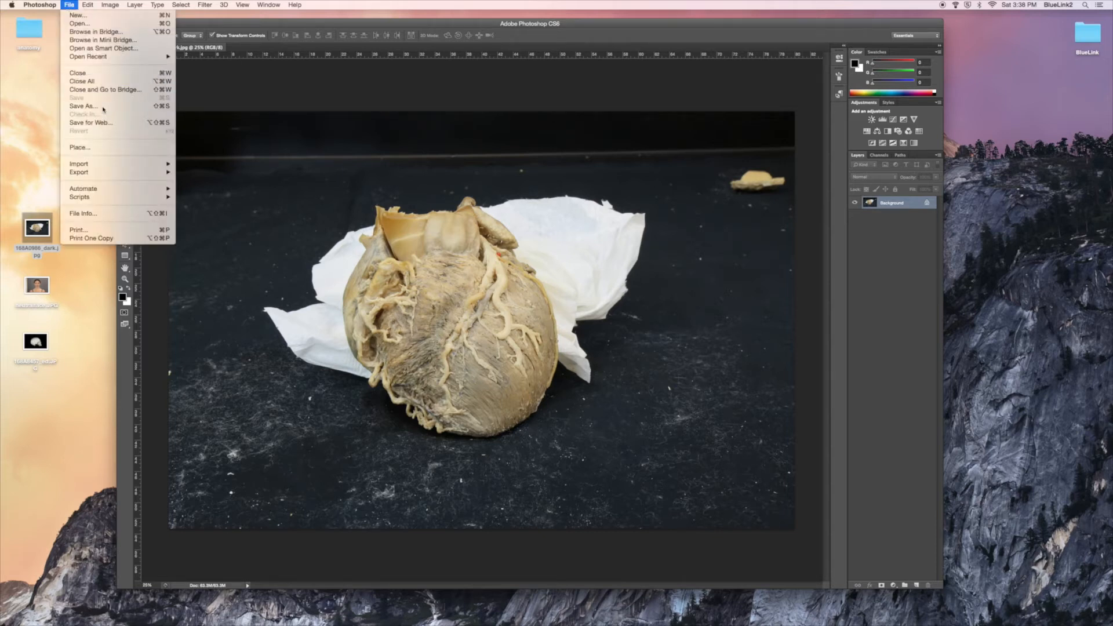
left_click(87, 109)
left_click(545, 147)
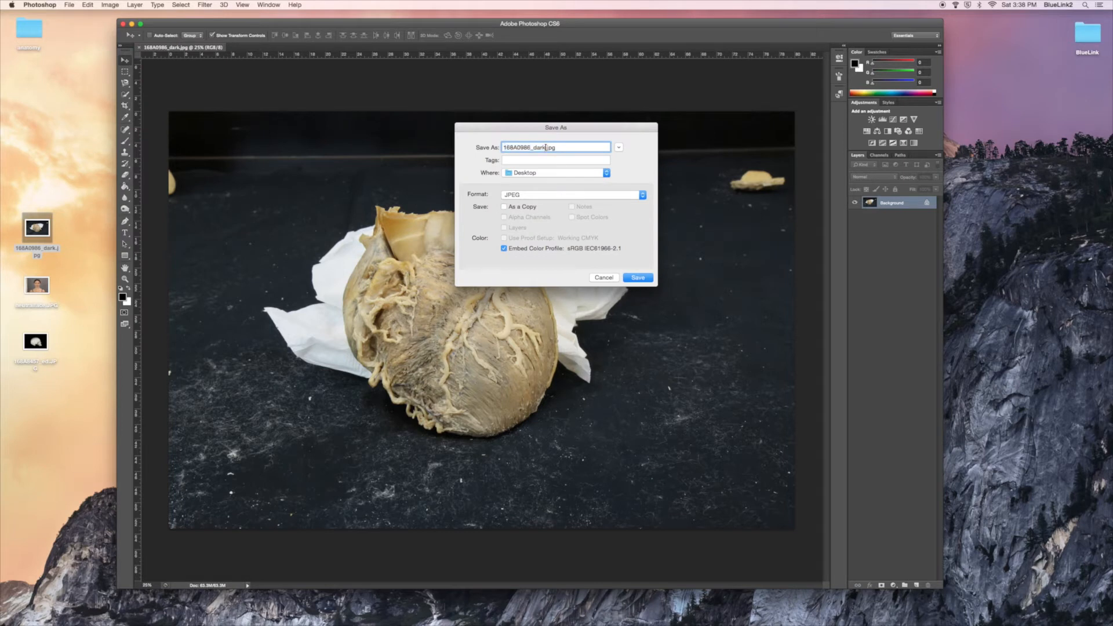
type("_ed")
left_click(636, 278)
left_click(608, 239)
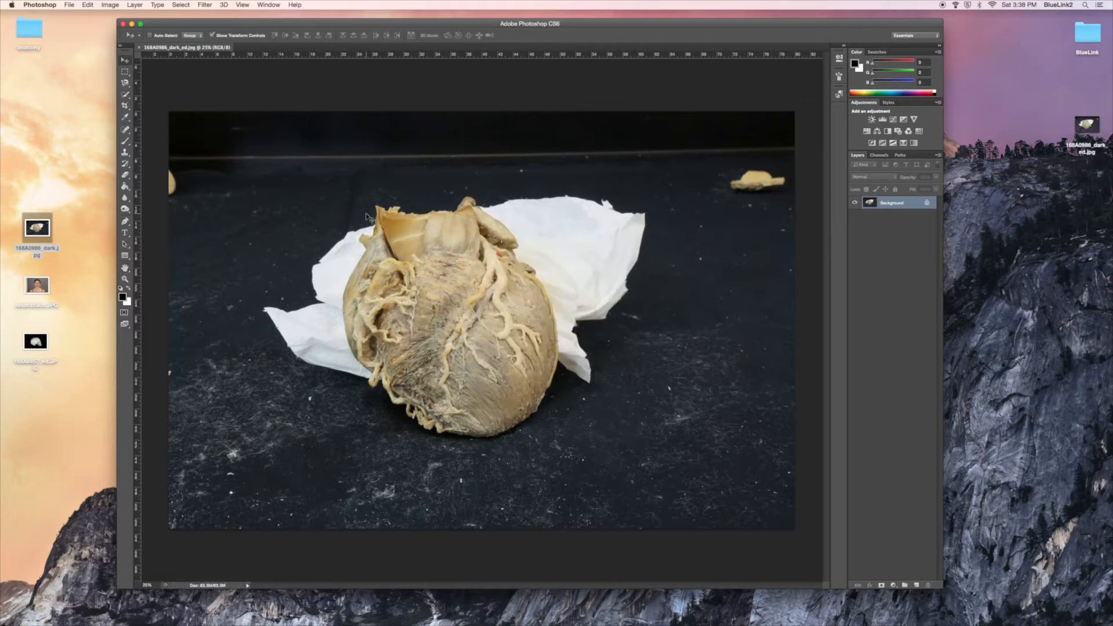
left_click(109, 5)
mouse_move(116, 32)
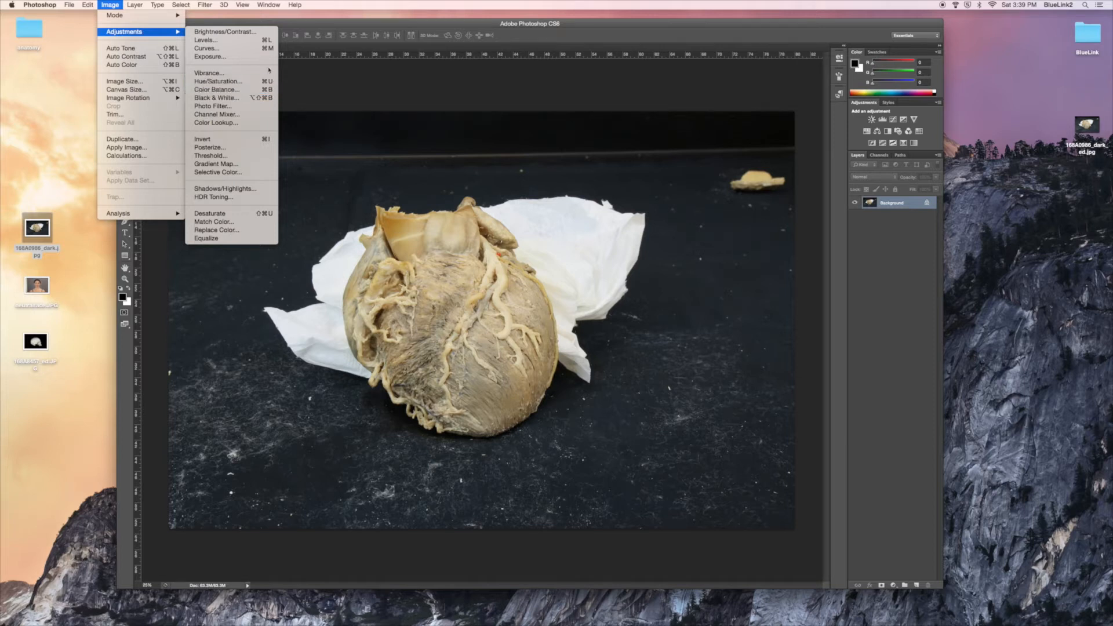
left_click(293, 24)
left_click_drag(277, 24, 276, 20)
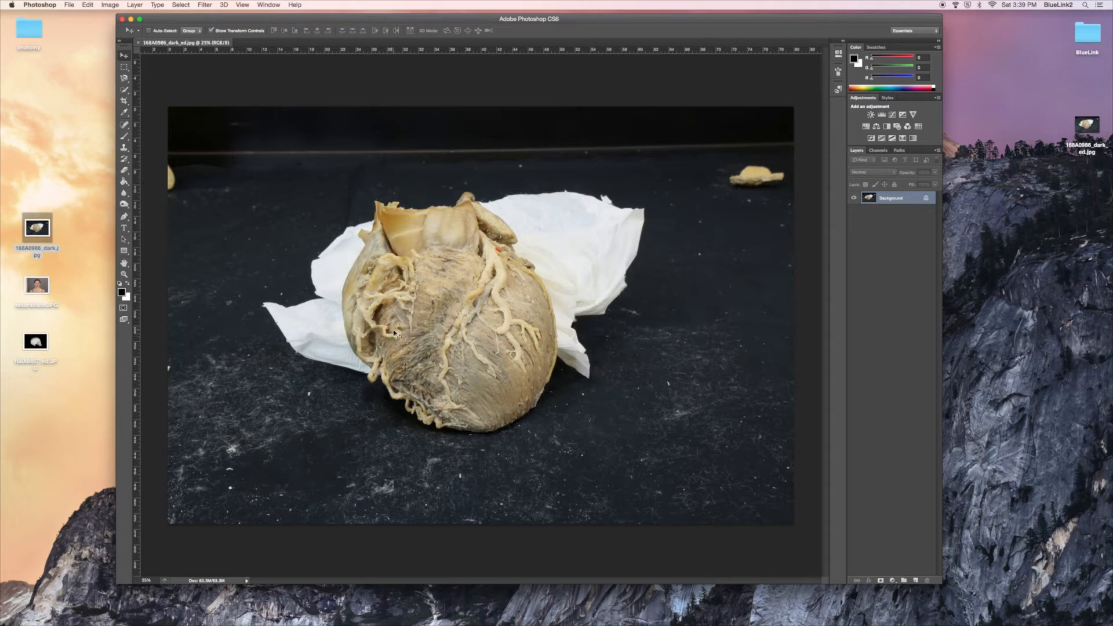
Raise the heart photo's brightness and contrast slightly with a Brightness/Contrast adjustment
left_click(110, 5)
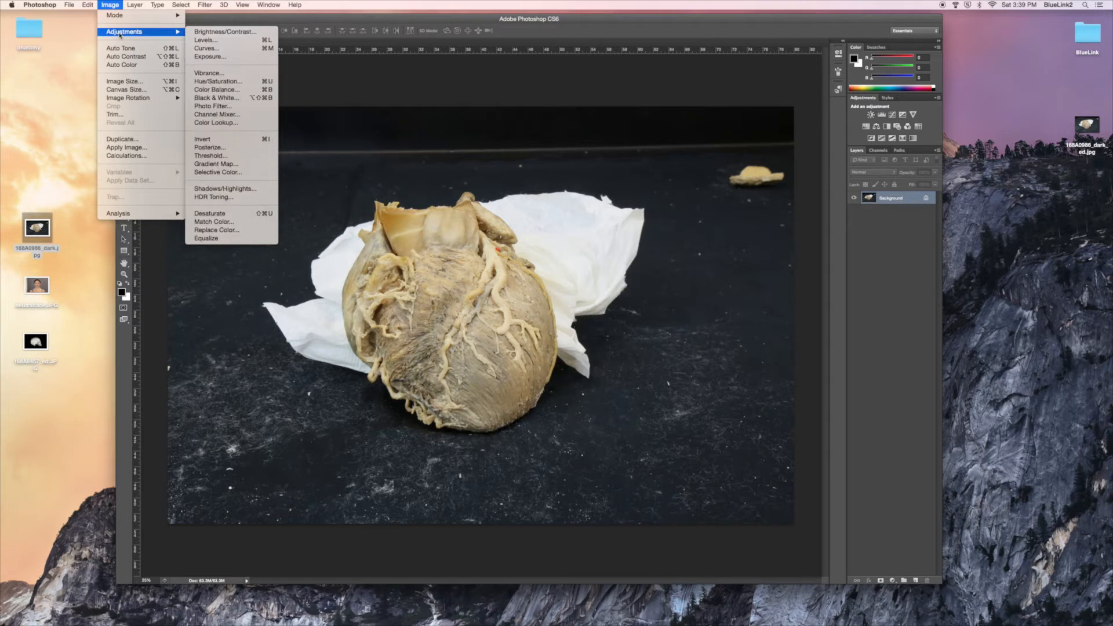
left_click(200, 33)
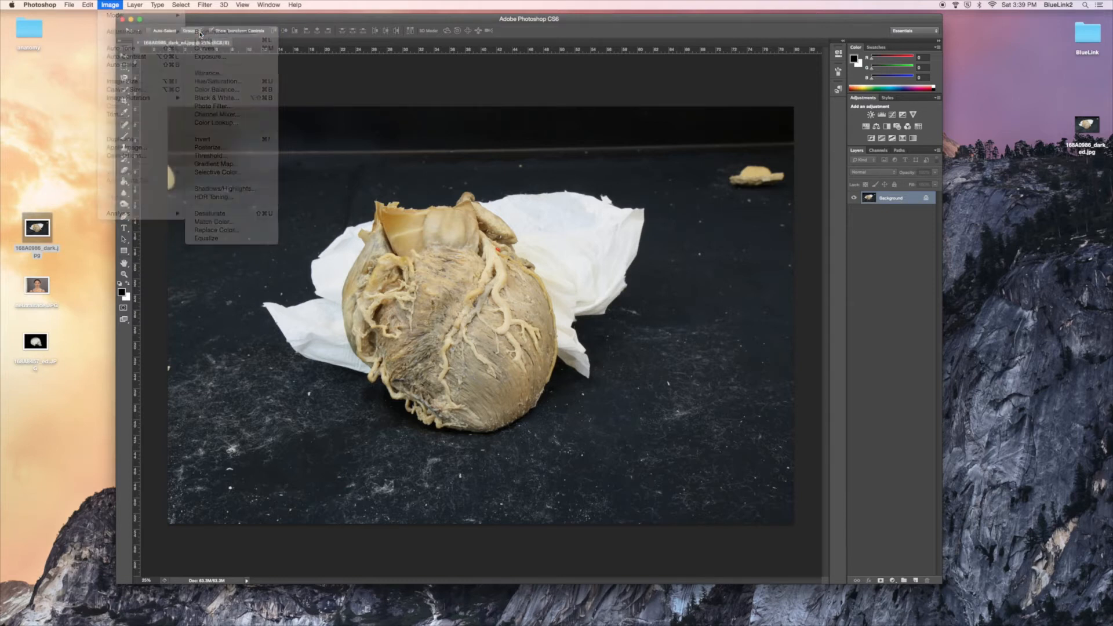
left_click_drag(668, 42, 627, 71)
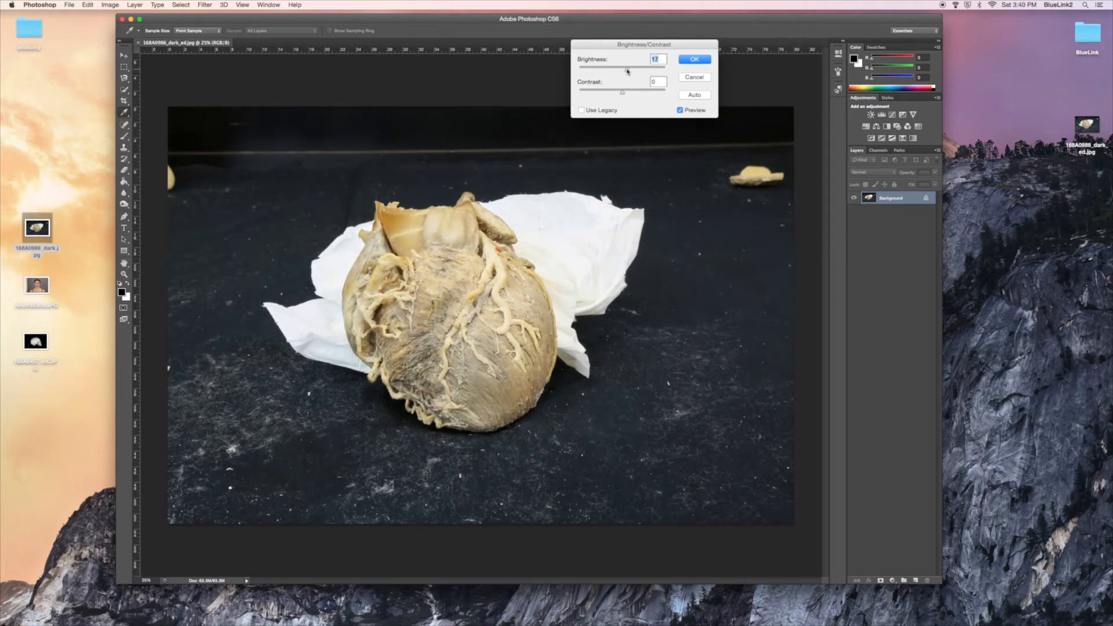
left_click_drag(624, 94, 627, 73)
left_click_drag(629, 95, 630, 95)
left_click(695, 59)
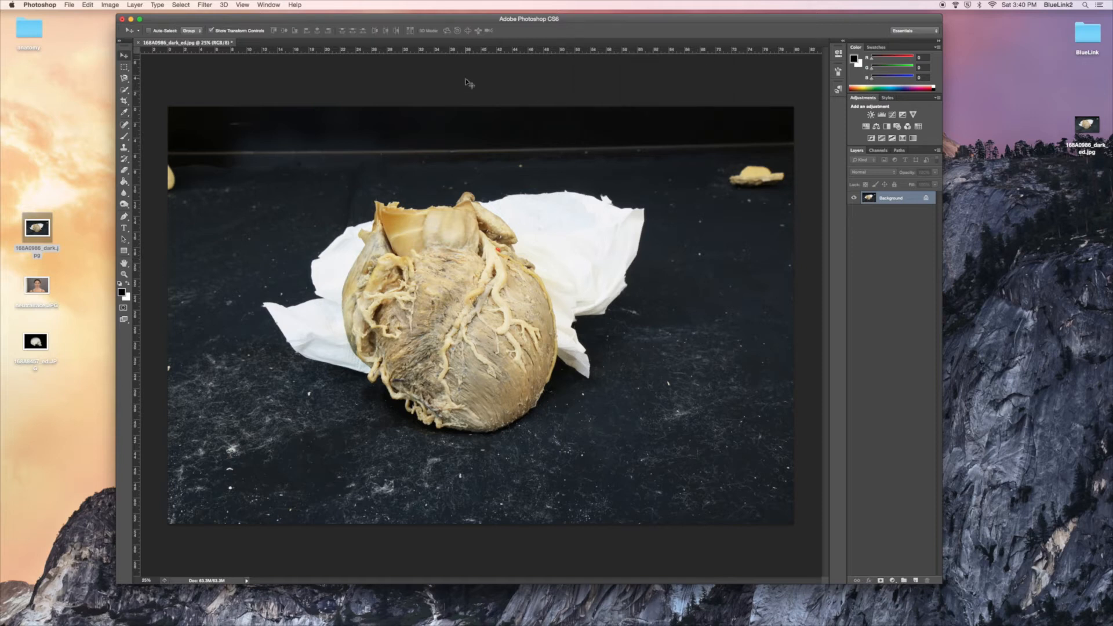
Apply an Exposure adjustment of +0.03 to the photo
left_click(110, 5)
mouse_move(145, 32)
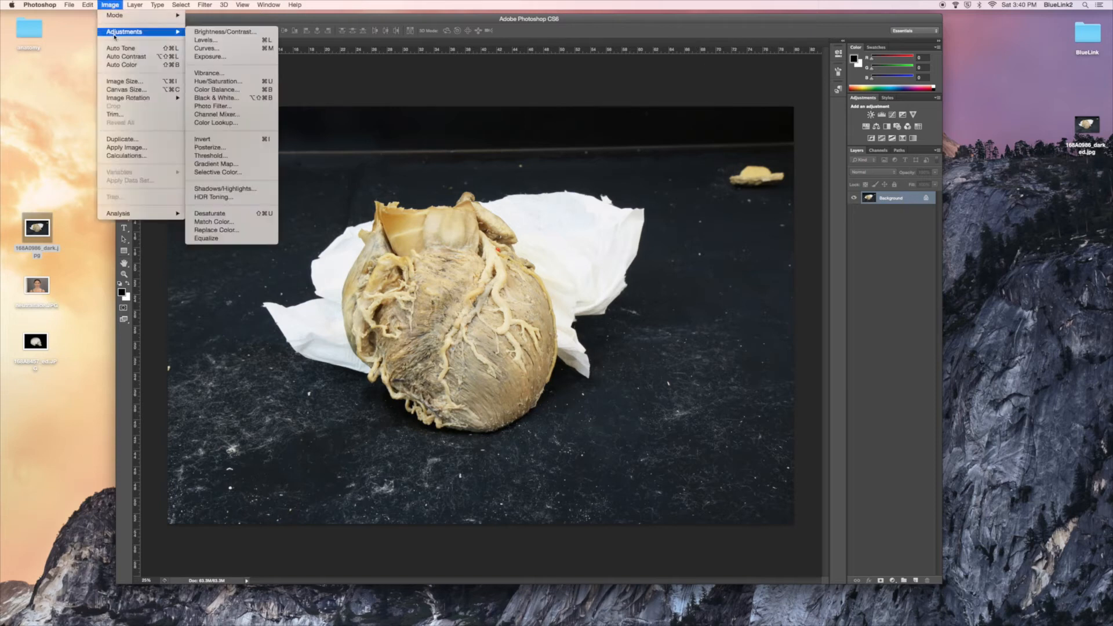
left_click(224, 56)
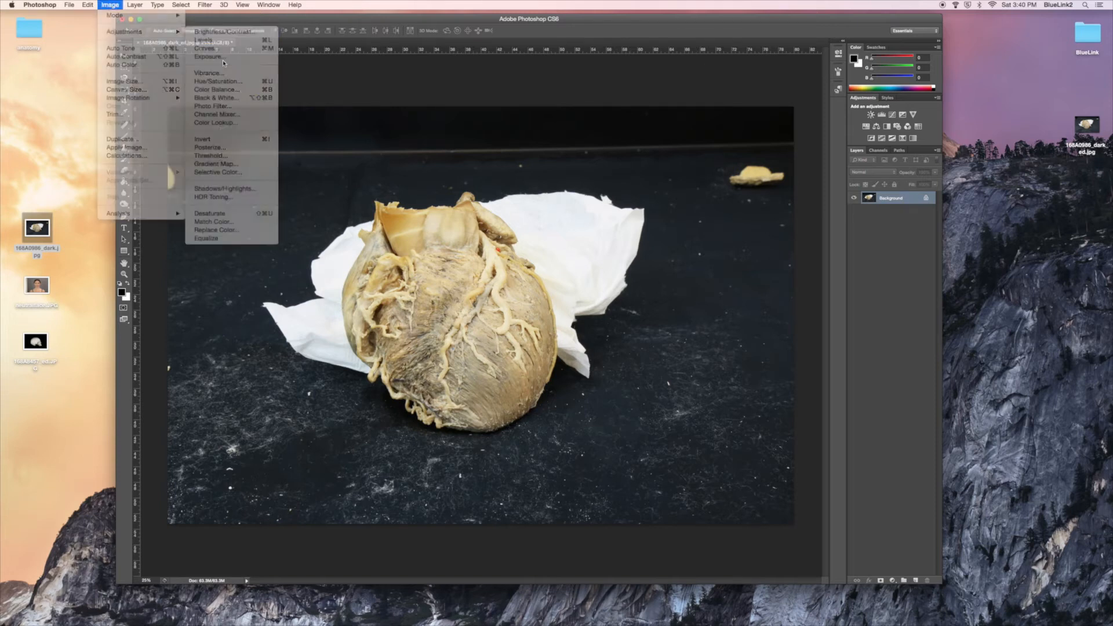
mouse_move(193, 122)
left_mouse_down()
mouse_move(210, 119)
mouse_move(191, 126)
left_mouse_up()
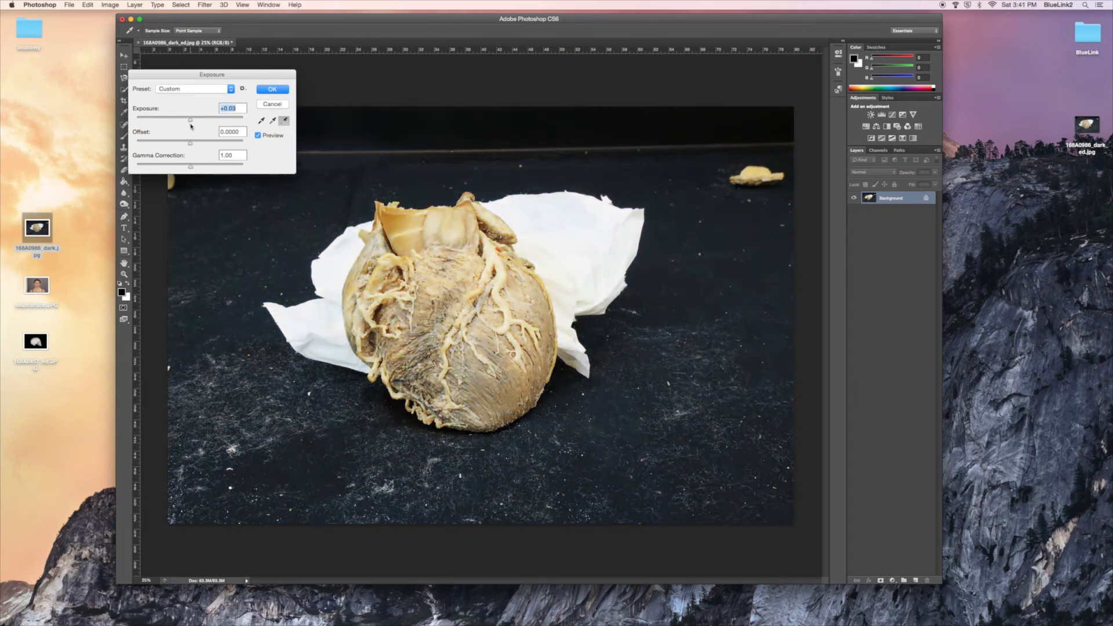
left_click(267, 91)
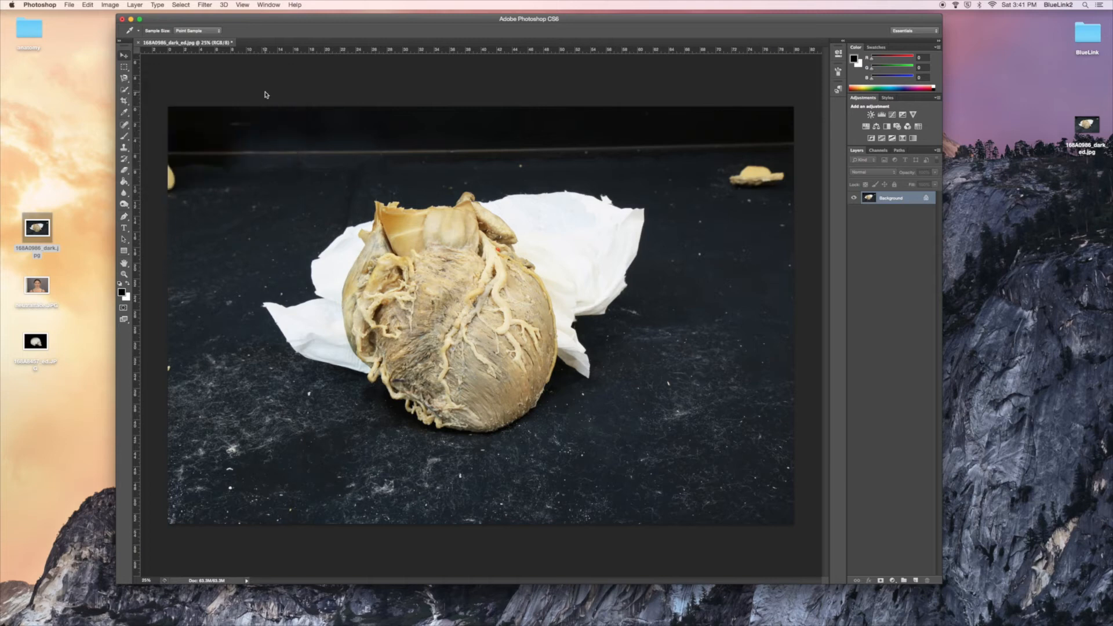
Shift the photo's midtones toward blue by +21 with a Color Balance adjustment
left_click(111, 5)
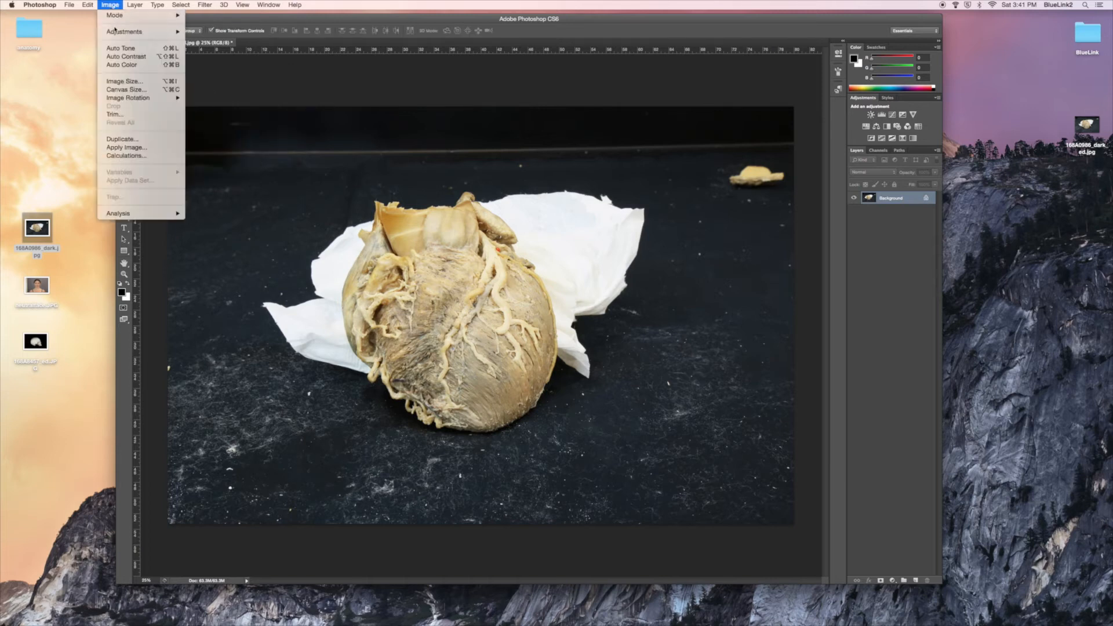
mouse_move(116, 31)
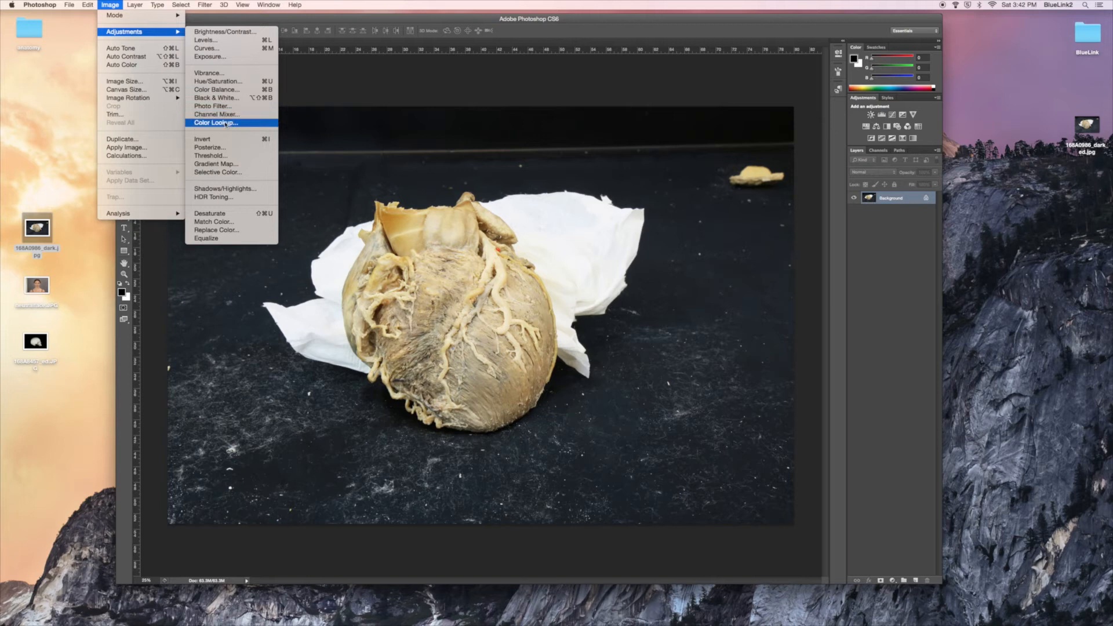
left_click(223, 90)
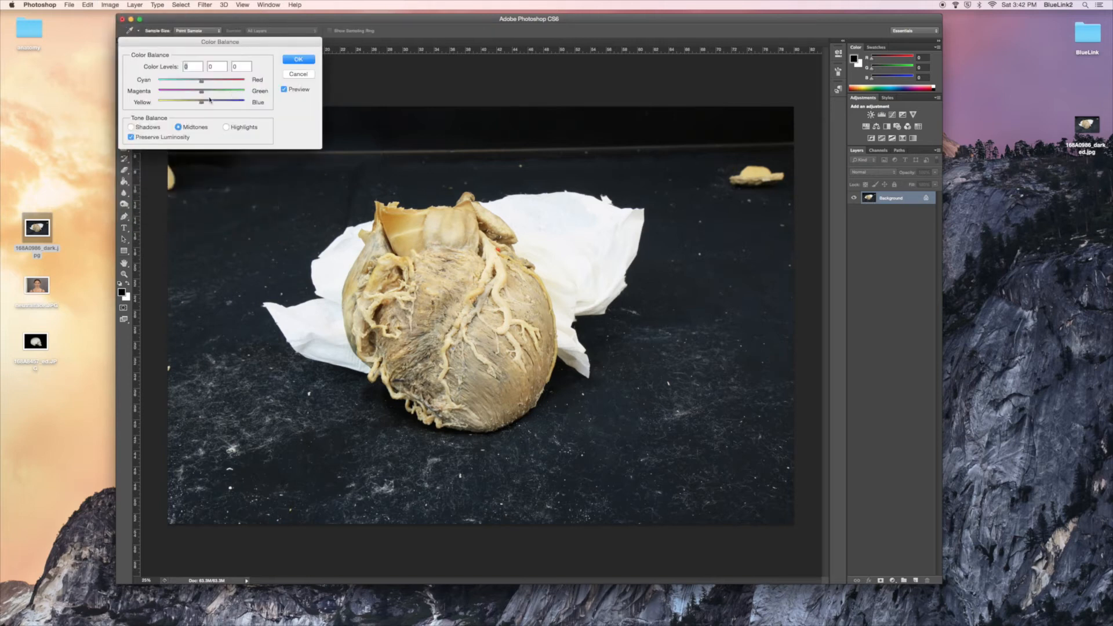
mouse_move(188, 156)
left_mouse_down()
mouse_move(208, 153)
mouse_move(197, 158)
left_mouse_up()
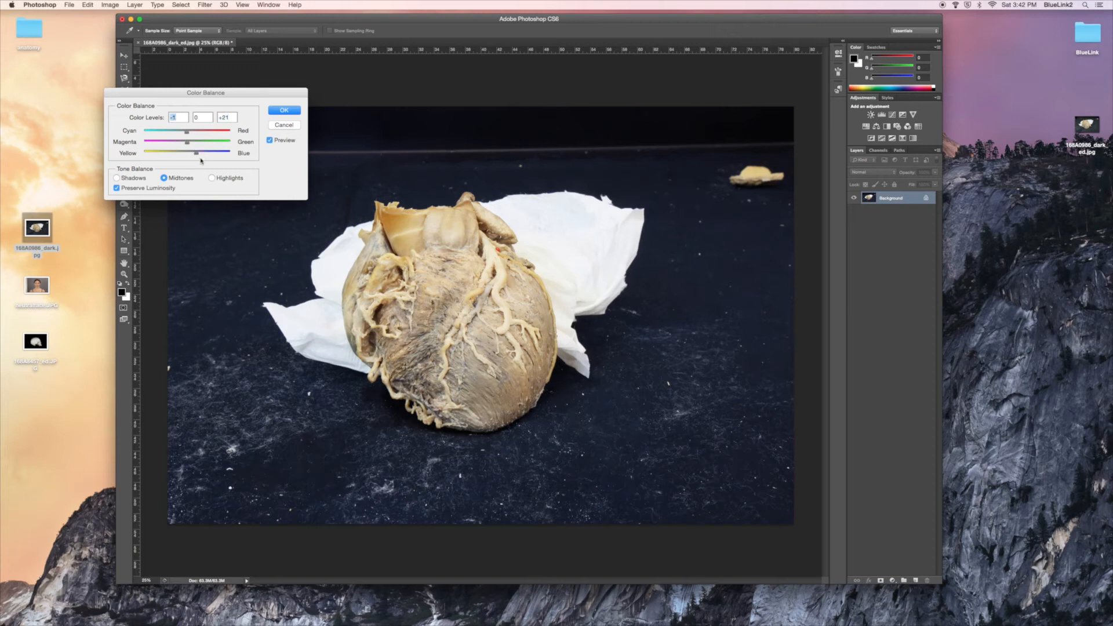
left_click(188, 133)
left_click(283, 111)
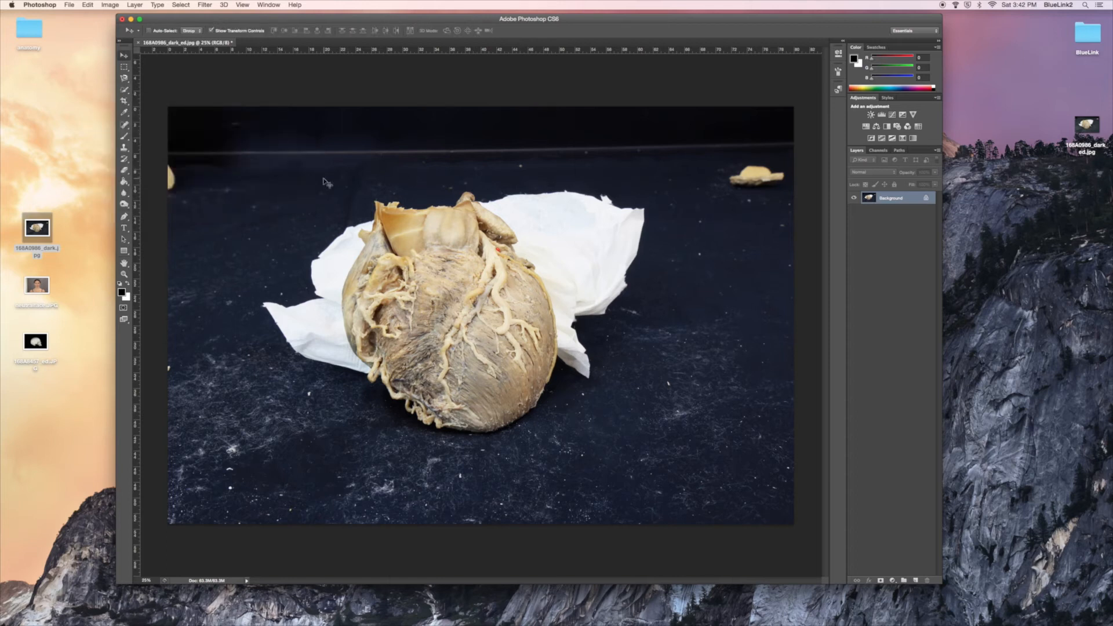
Try shifting the midtones toward yellow to -36 with Color Balance, and discard the adjustment
left_click(110, 5)
mouse_move(111, 33)
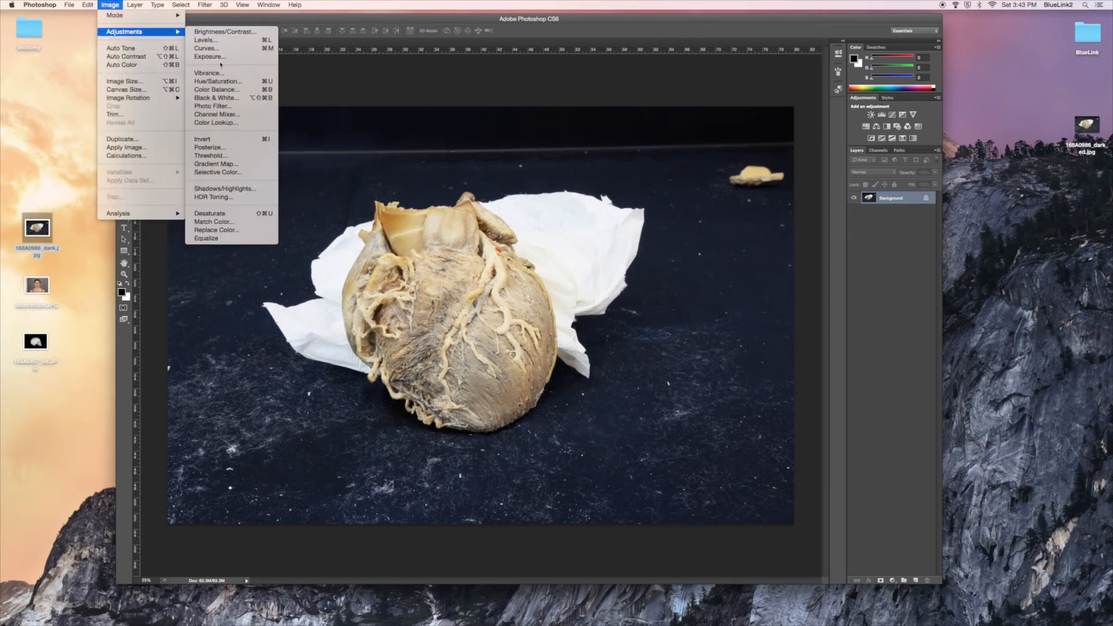
left_click(226, 91)
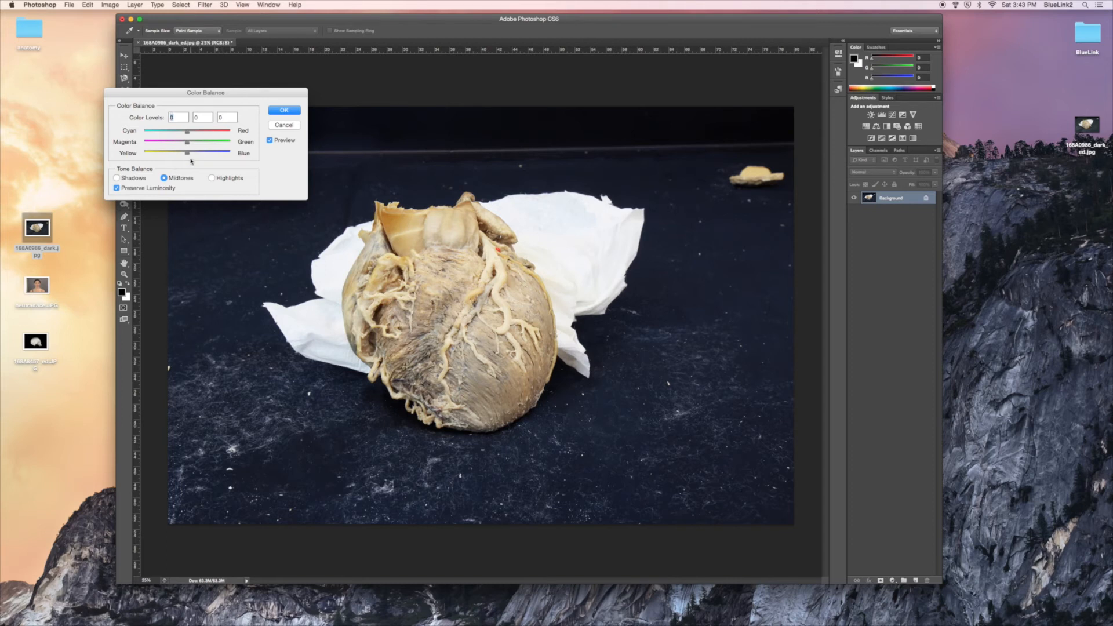
left_click_drag(188, 153, 172, 156)
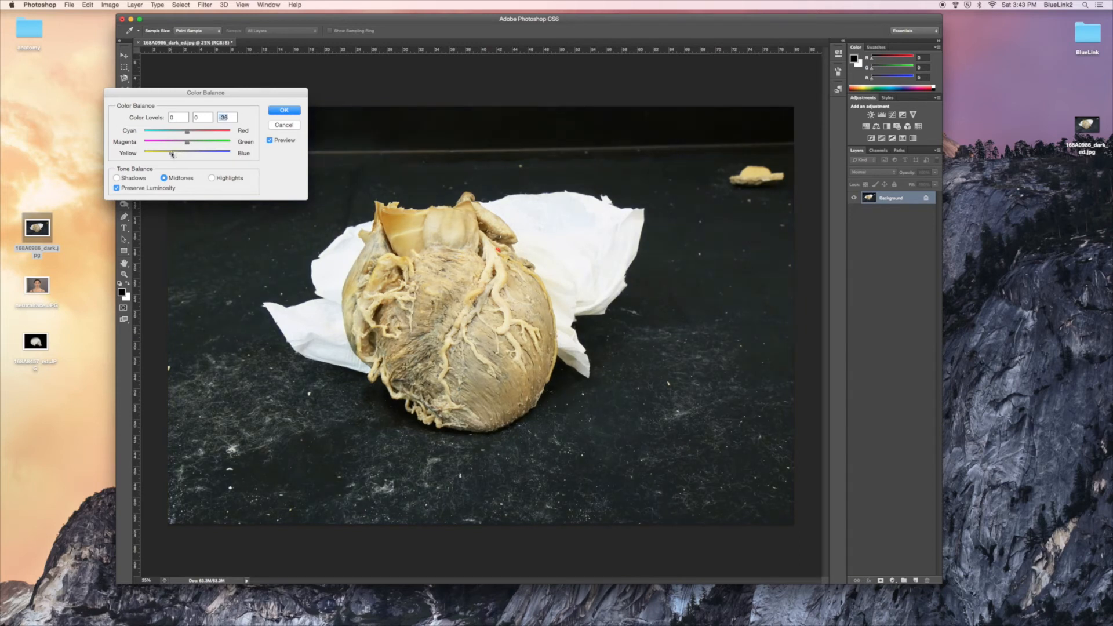
left_click(283, 125)
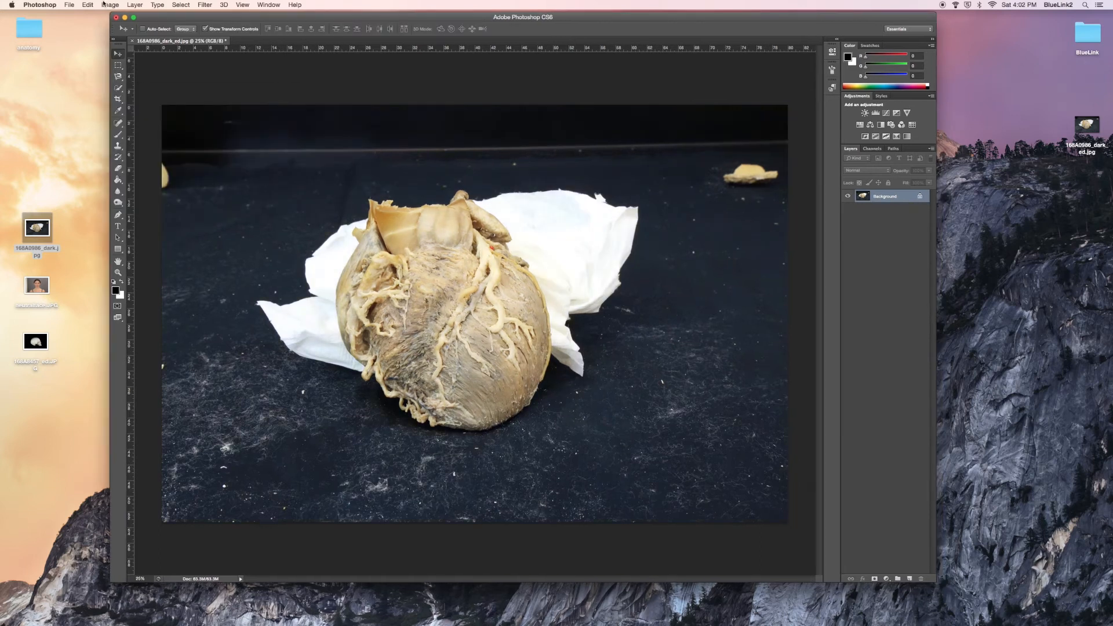
Try changing the saturation of only the Yellows with Hue/Saturation, and discard the adjustment
left_click(112, 5)
mouse_move(126, 33)
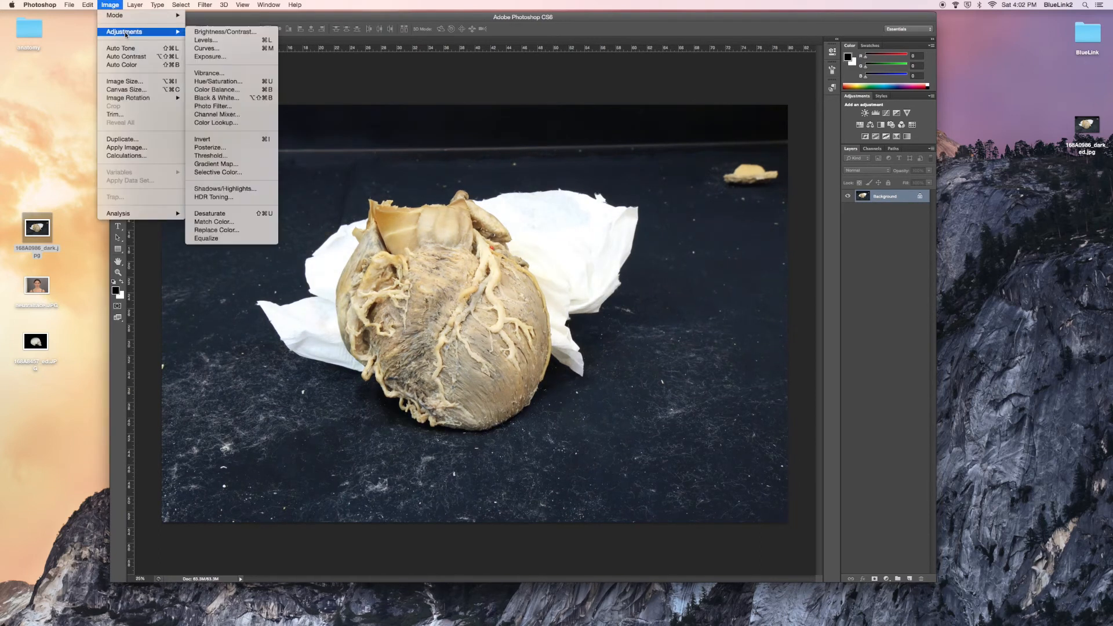
left_click(232, 82)
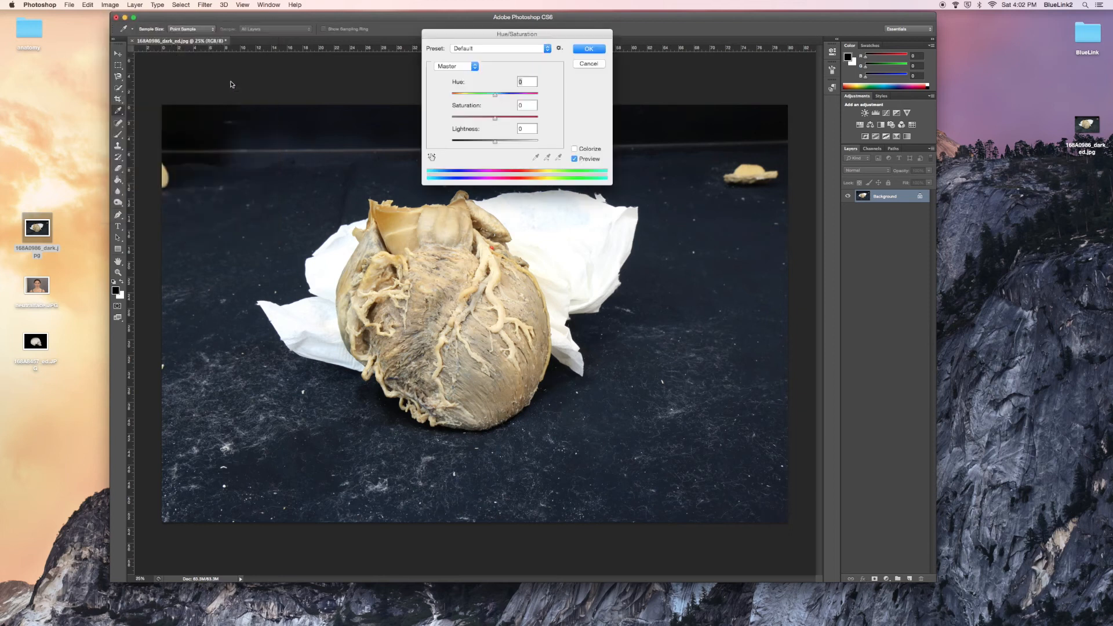
left_click(476, 67)
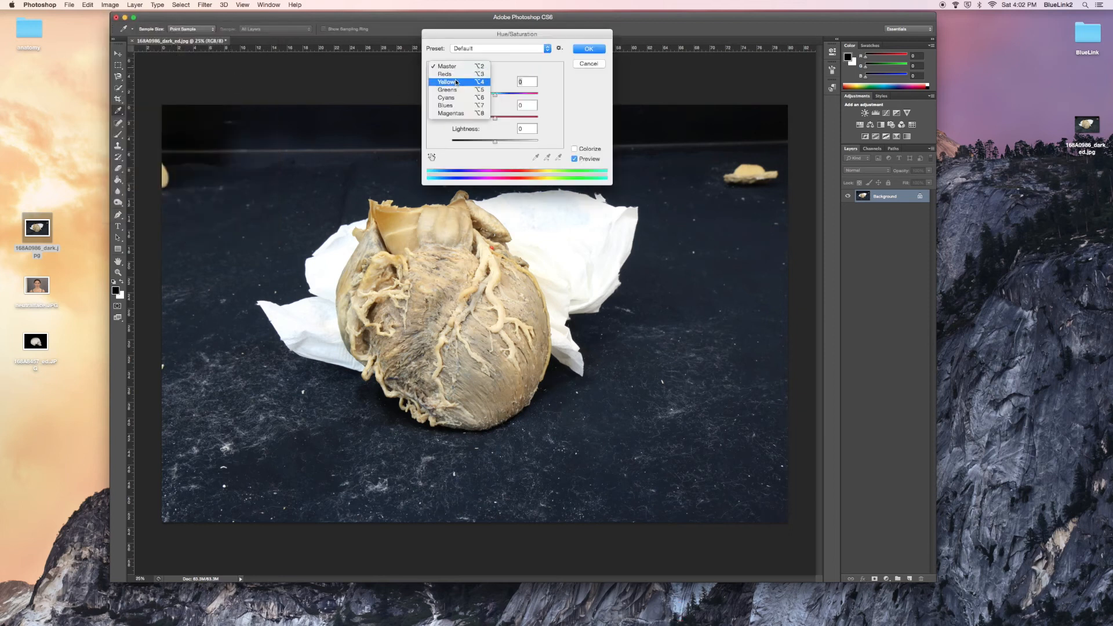
left_click(454, 84)
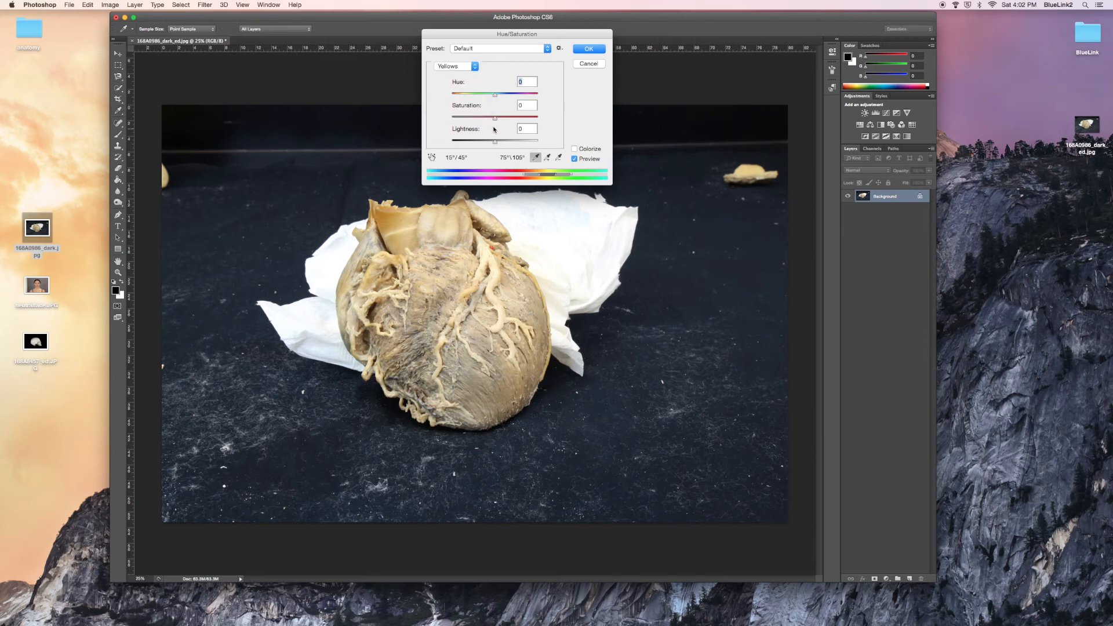
mouse_move(495, 120)
left_mouse_down()
mouse_move(475, 122)
mouse_move(497, 123)
left_mouse_up()
left_click(587, 63)
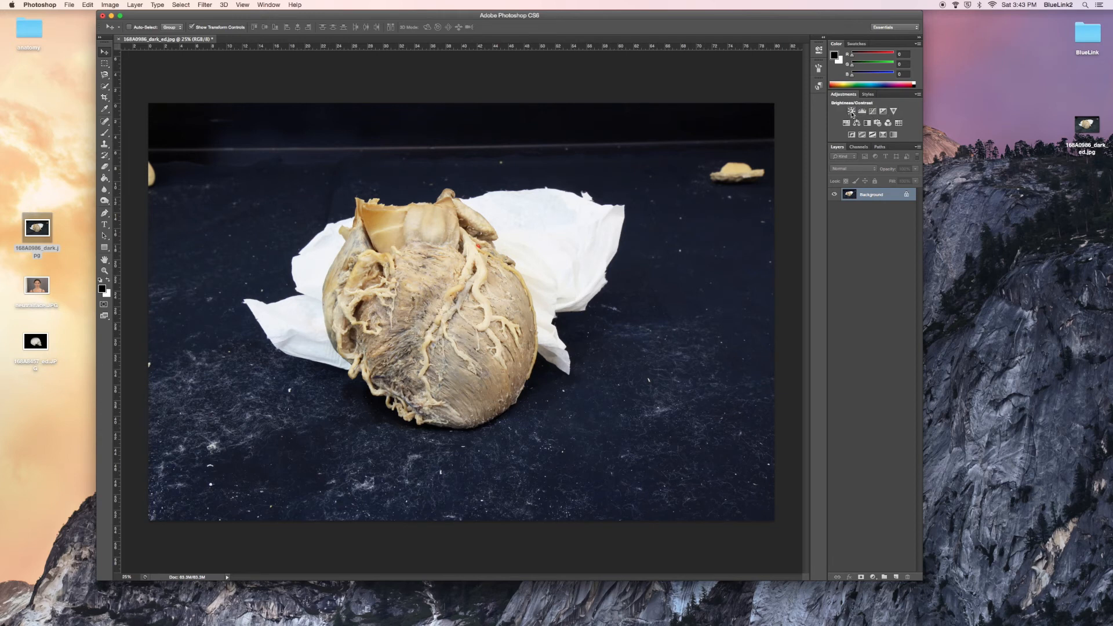
Add a Brightness/Contrast adjustment layer above the Background and collapse its properties
left_click(851, 112)
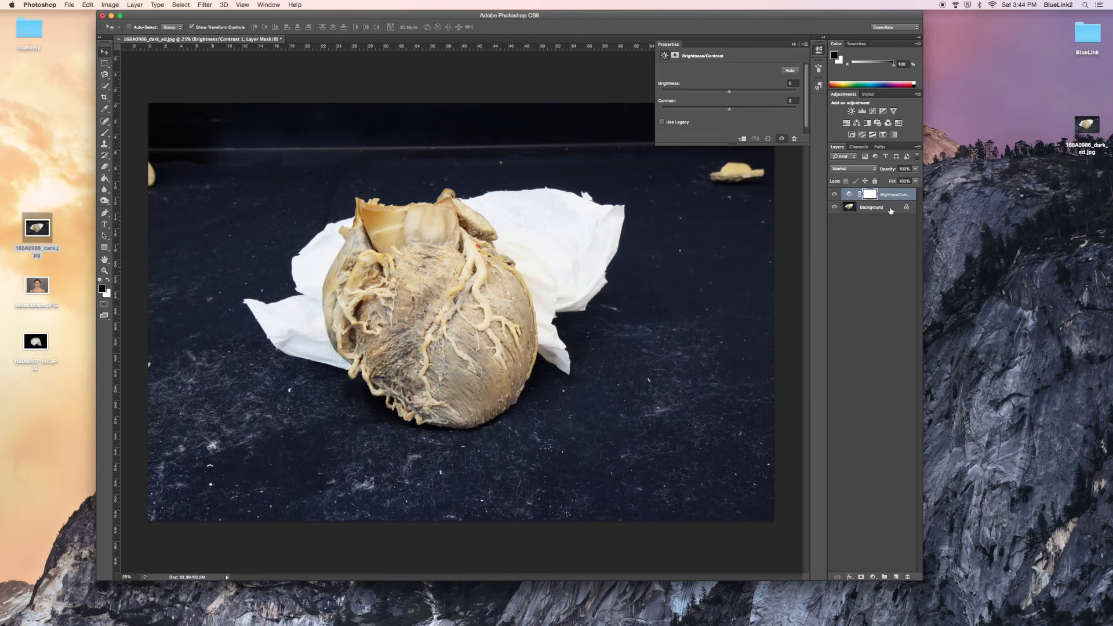
left_click(795, 46)
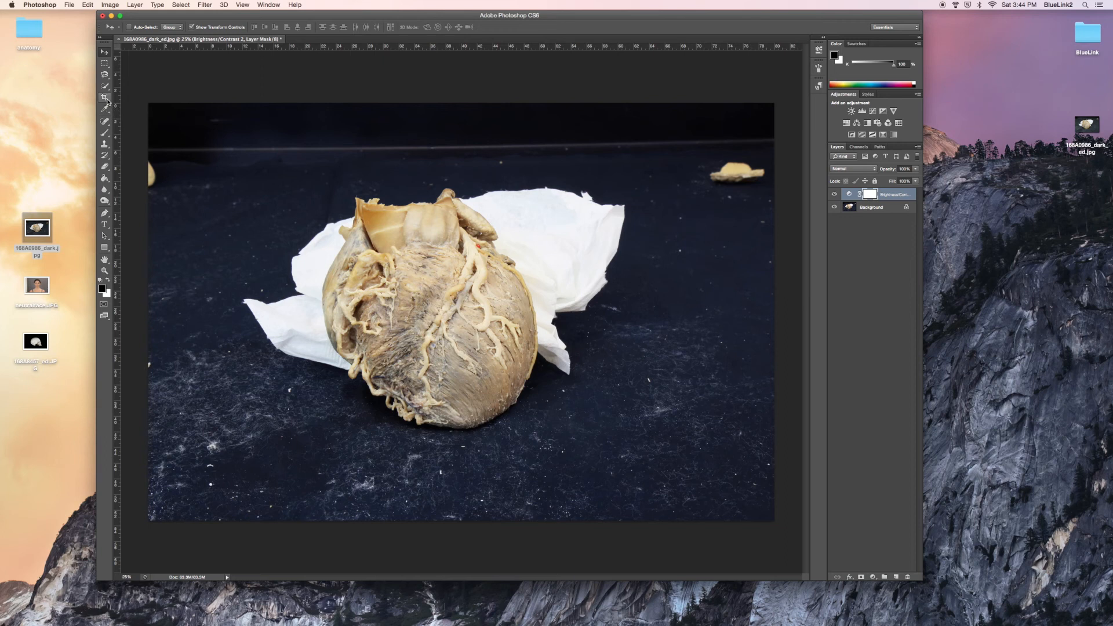
Crop the photo on all four sides to frame the heart and the white cloth, cutting out the stray objects at both edges
left_click(105, 97)
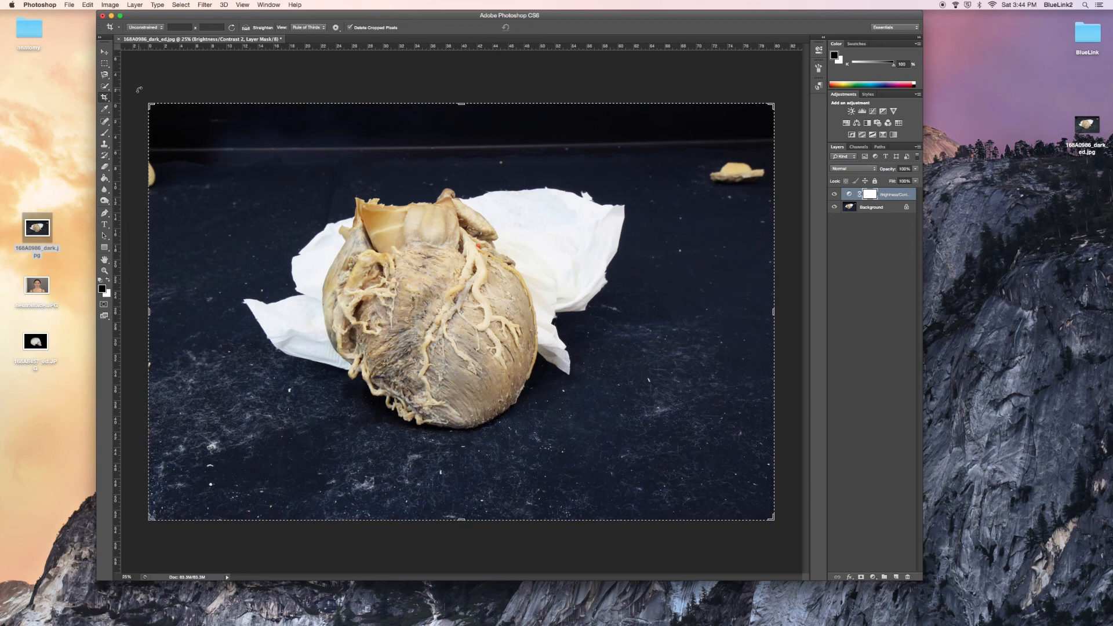
mouse_move(138, 88)
left_mouse_down()
mouse_move(121, 109)
mouse_move(142, 92)
left_mouse_up()
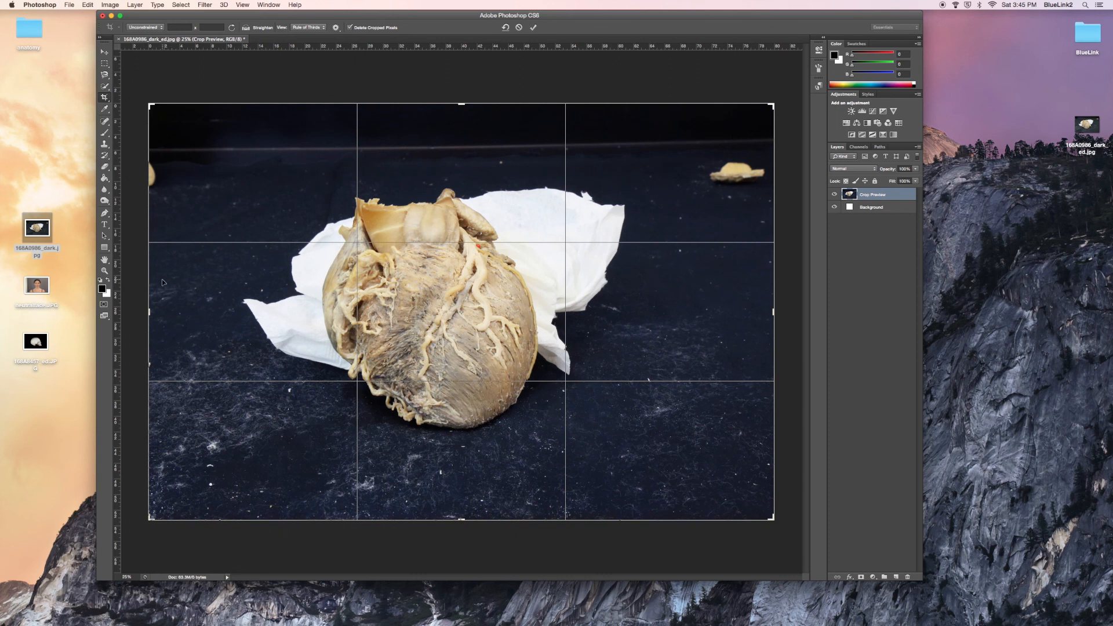
left_click_drag(149, 313, 200, 314)
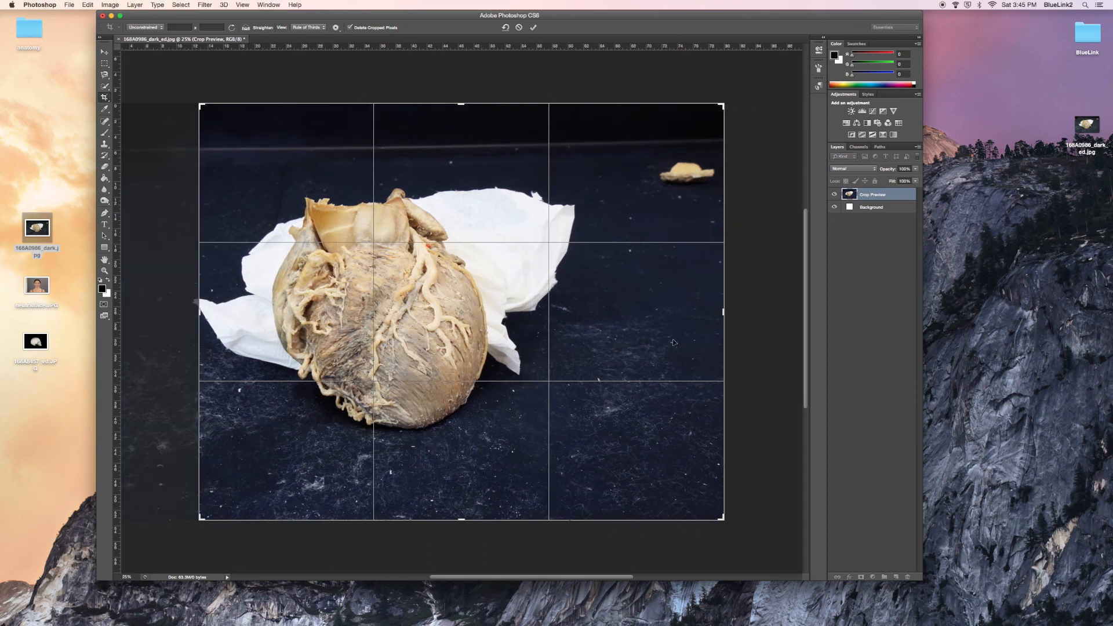
left_click_drag(725, 312, 653, 312)
left_click_drag(457, 104, 460, 123)
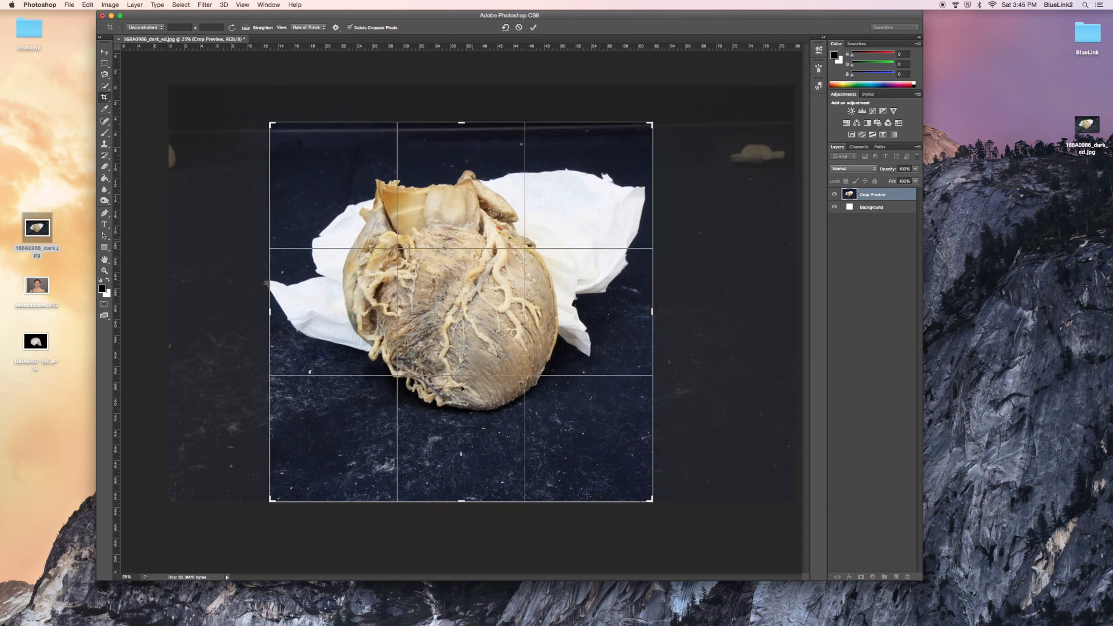
left_click_drag(459, 503, 461, 484)
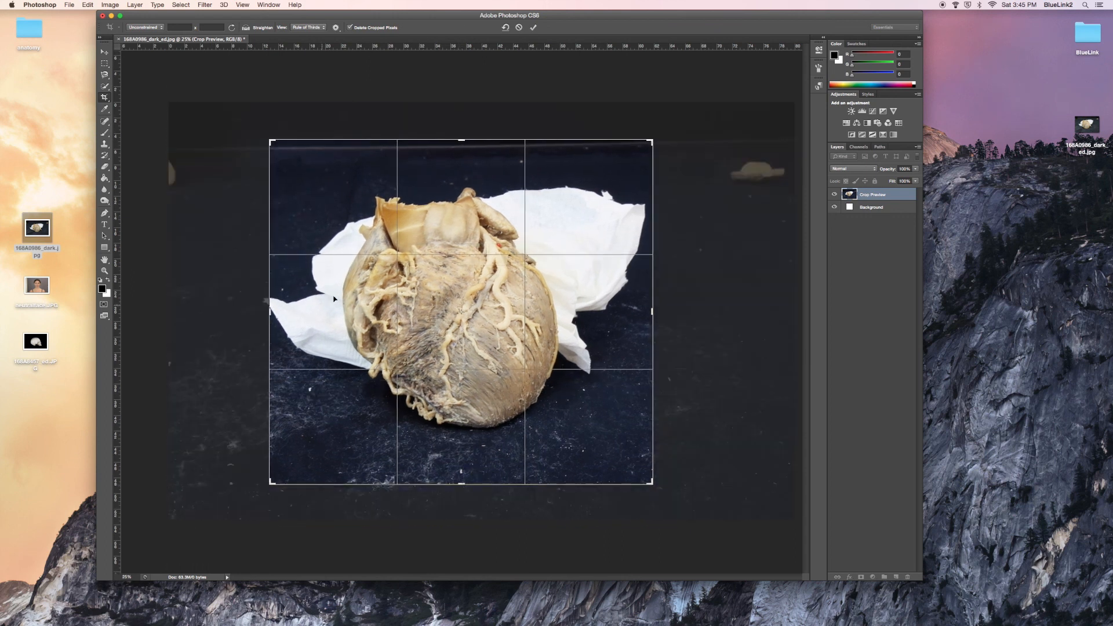
left_click(533, 28)
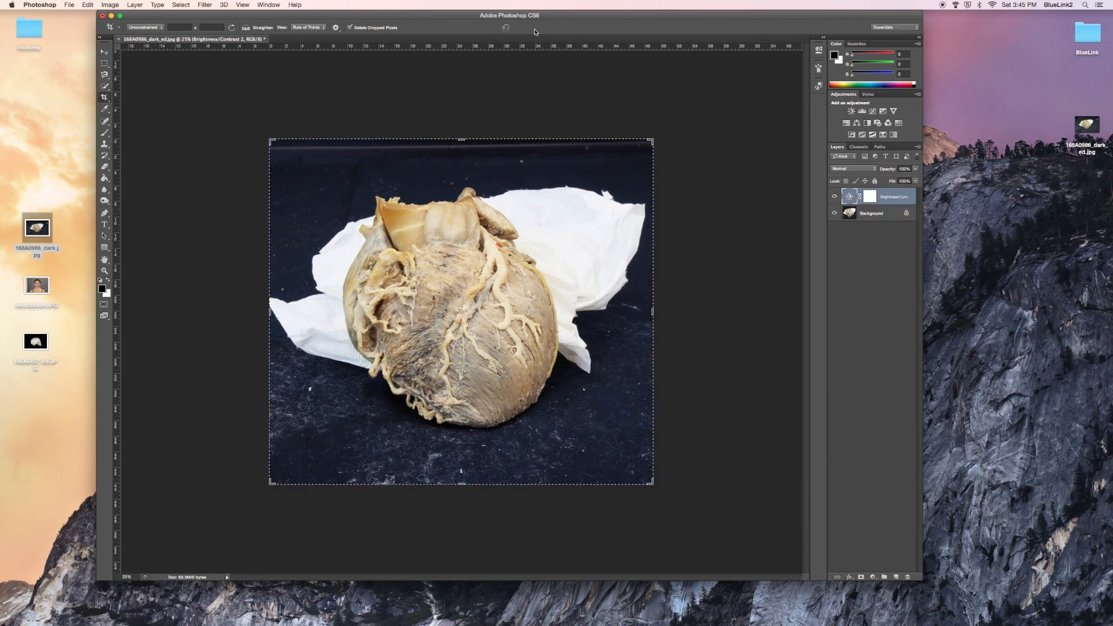